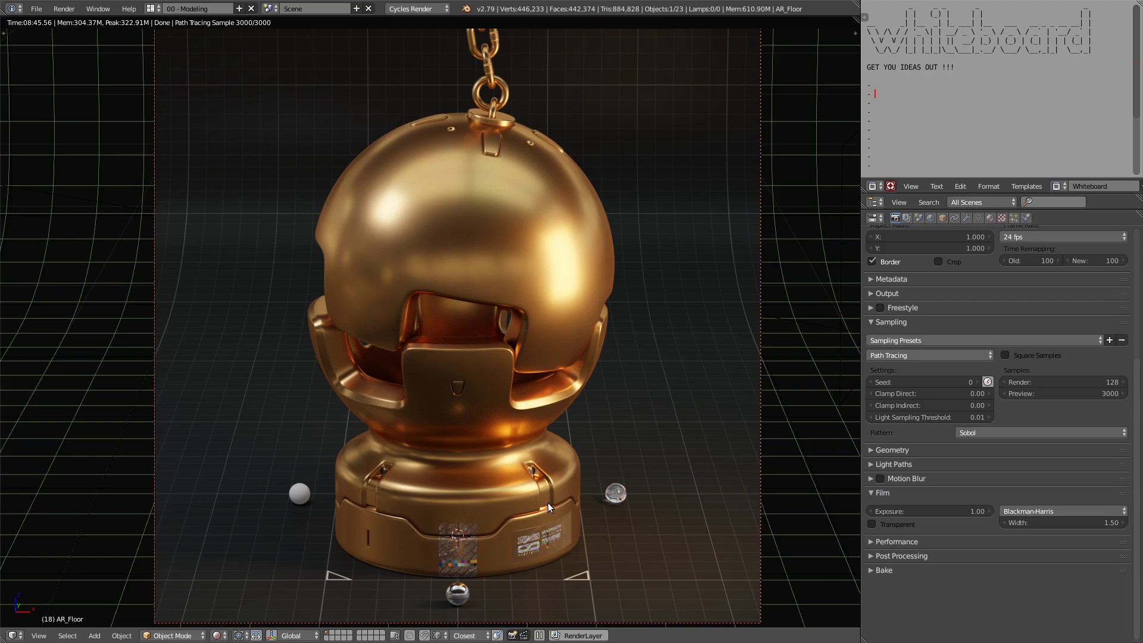
pyautogui.press('KP_0')
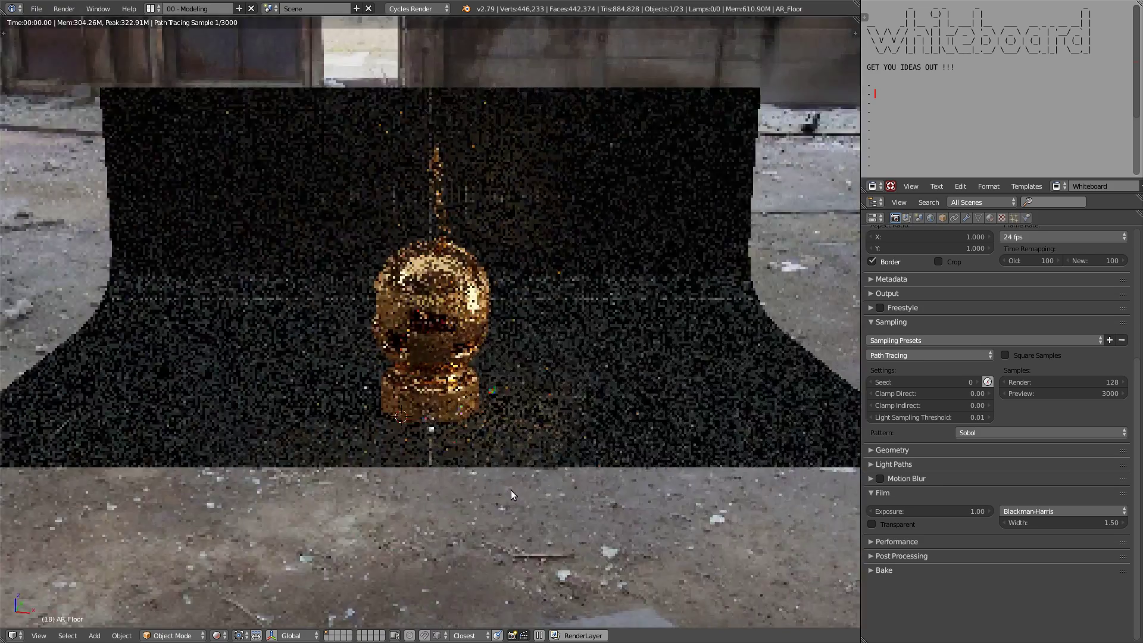
pyautogui.moveTo(511, 490); pyautogui.dragTo(357, 429, button='middle')
pyautogui.scroll(4, 442, 370)
pyautogui.scroll(2, 441, 406)
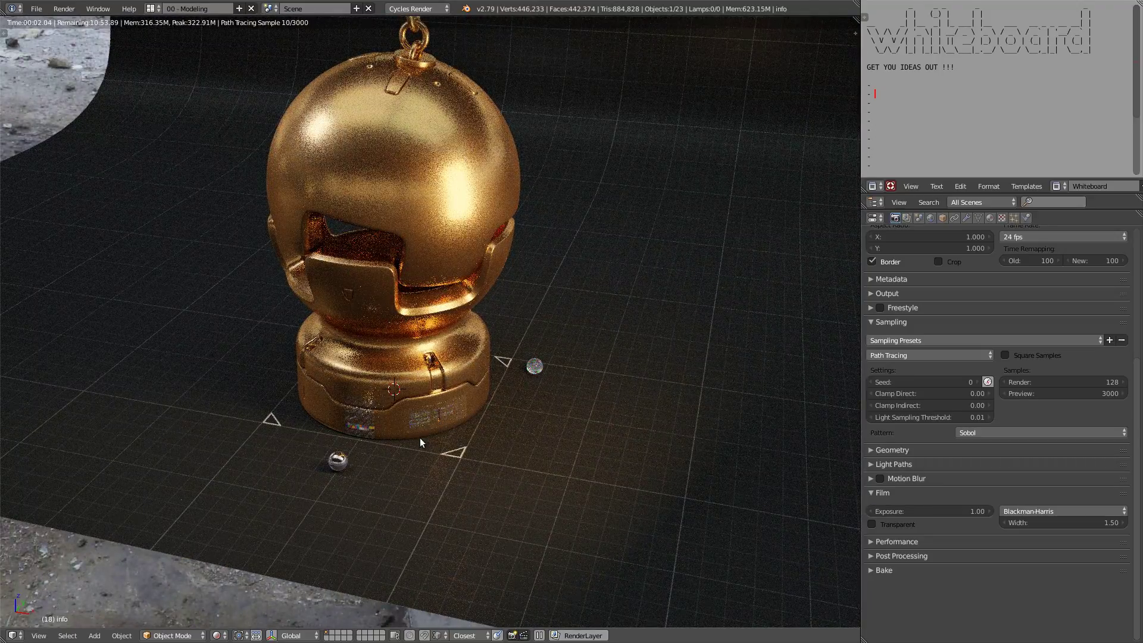
pyautogui.press('KP_0')
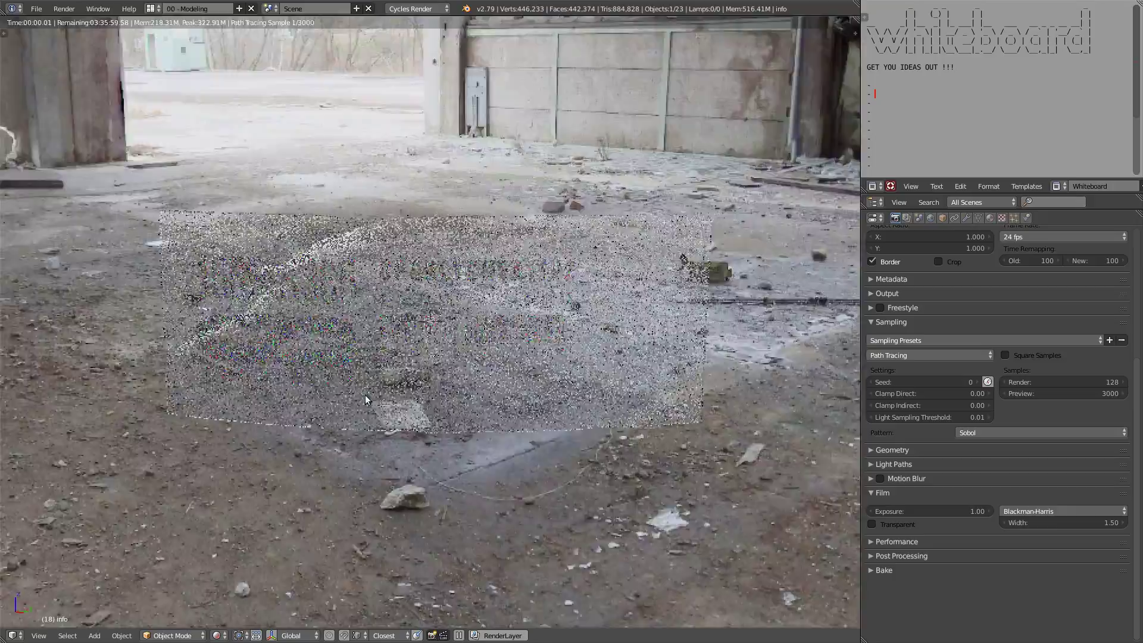
pyautogui.moveTo(365, 395); pyautogui.dragTo(478, 416, button='middle')
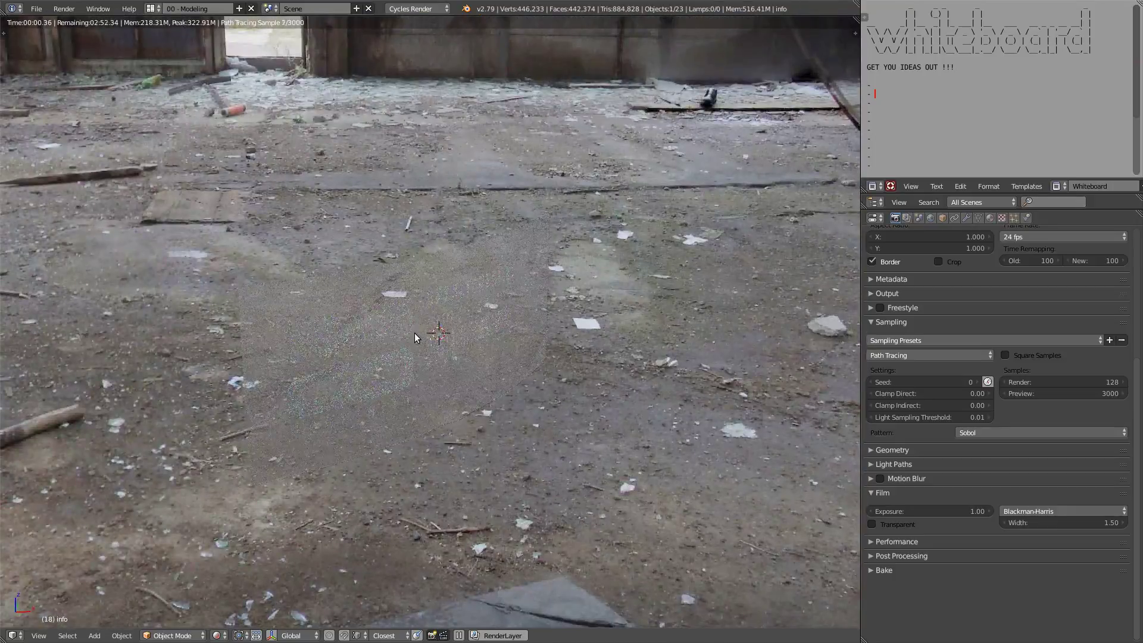
pyautogui.moveTo(415, 334); pyautogui.dragTo(341, 437, button='middle')
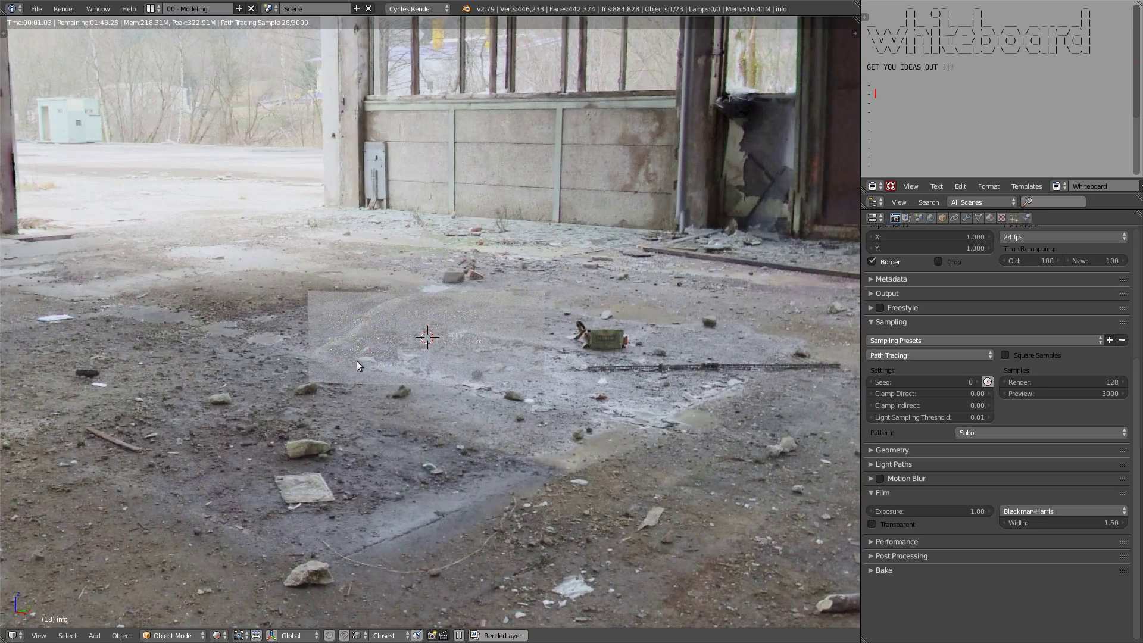
pyautogui.moveTo(356, 362)
pyautogui.mouseDown(button='middle')
pyautogui.moveTo(414, 387)
pyautogui.moveTo(325, 362)
pyautogui.mouseUp(button='middle')
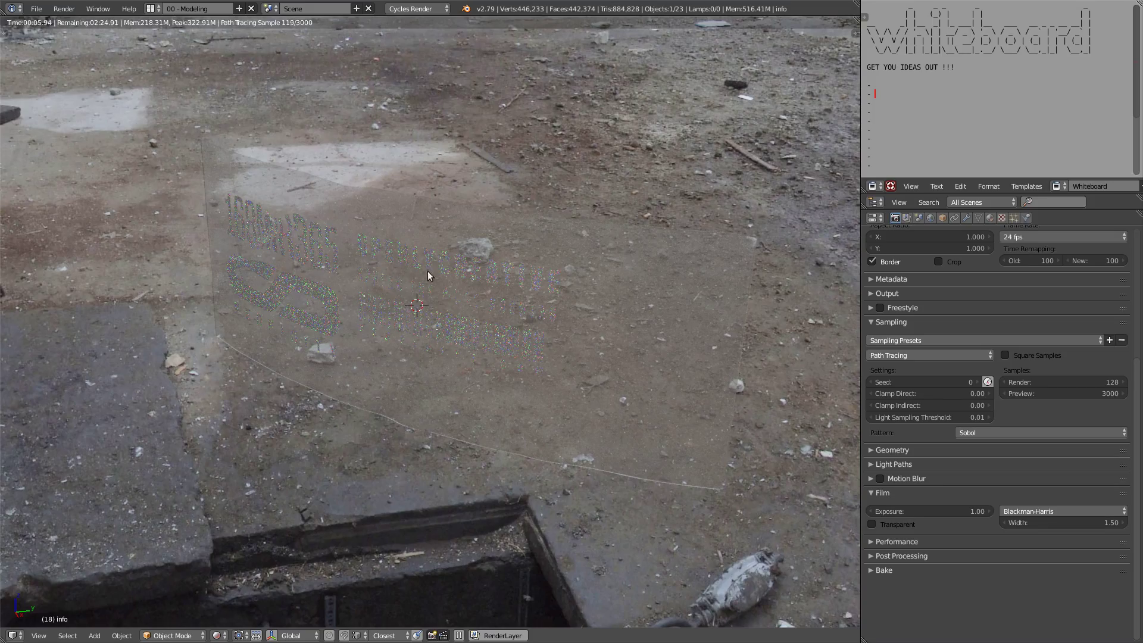
pyautogui.moveTo(337, 312); pyautogui.dragTo(431, 320, button='middle')
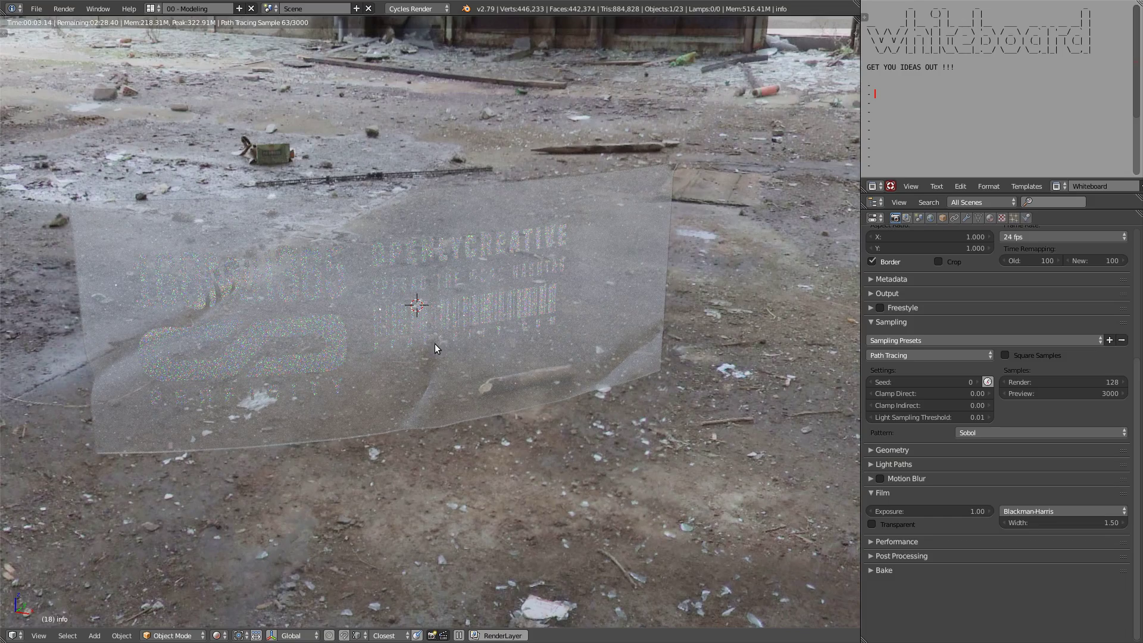
pyautogui.moveTo(429, 347); pyautogui.dragTo(451, 351, button='middle')
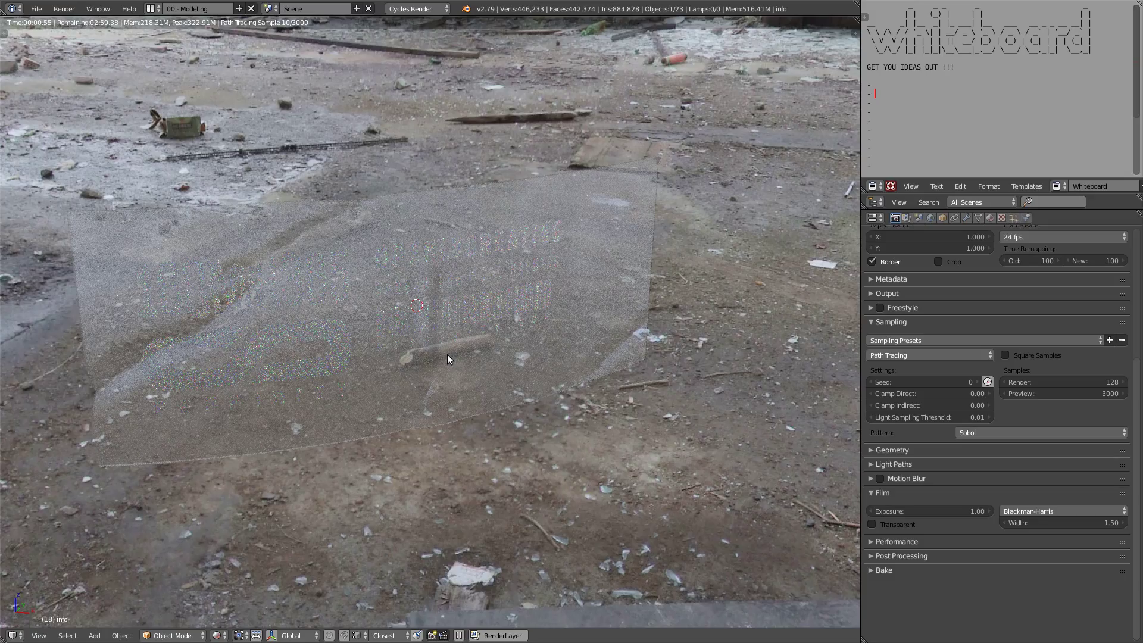
# Show layer 2's gold shaderball through the scene camera and pan to recentre it
pyautogui.press('2')
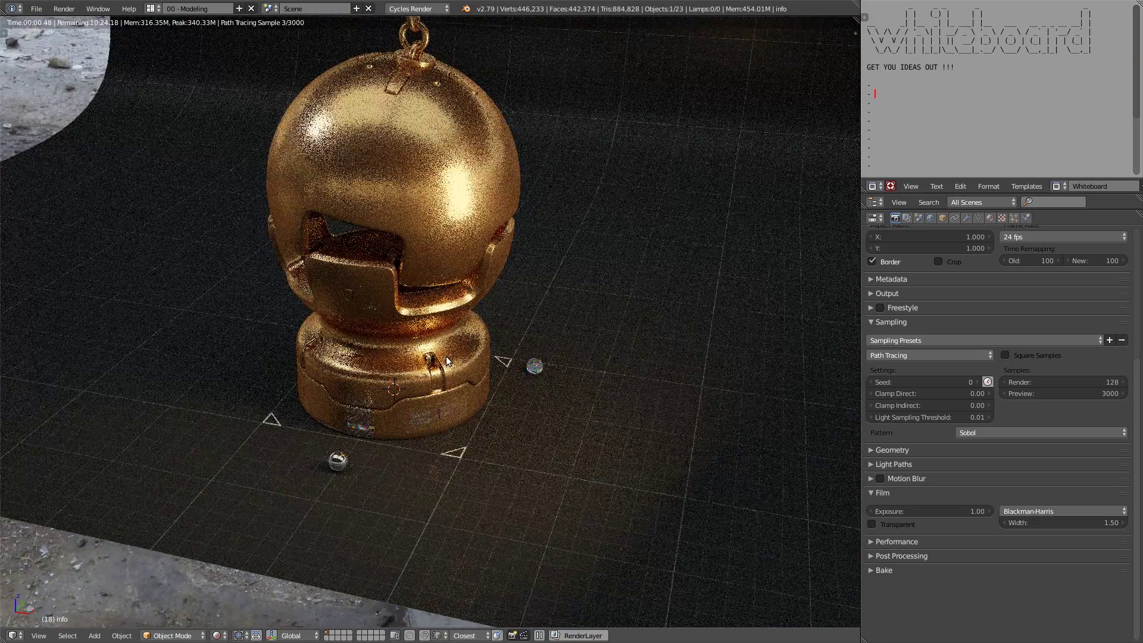
pyautogui.press('KP_0')
pyautogui.press('1')
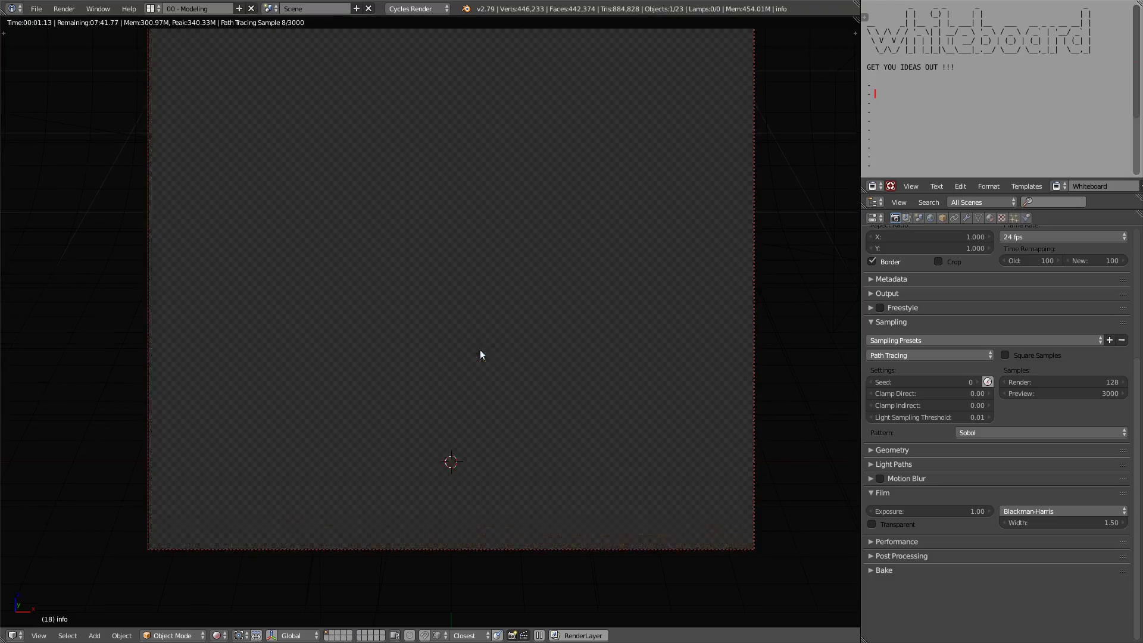
pyautogui.press('2')
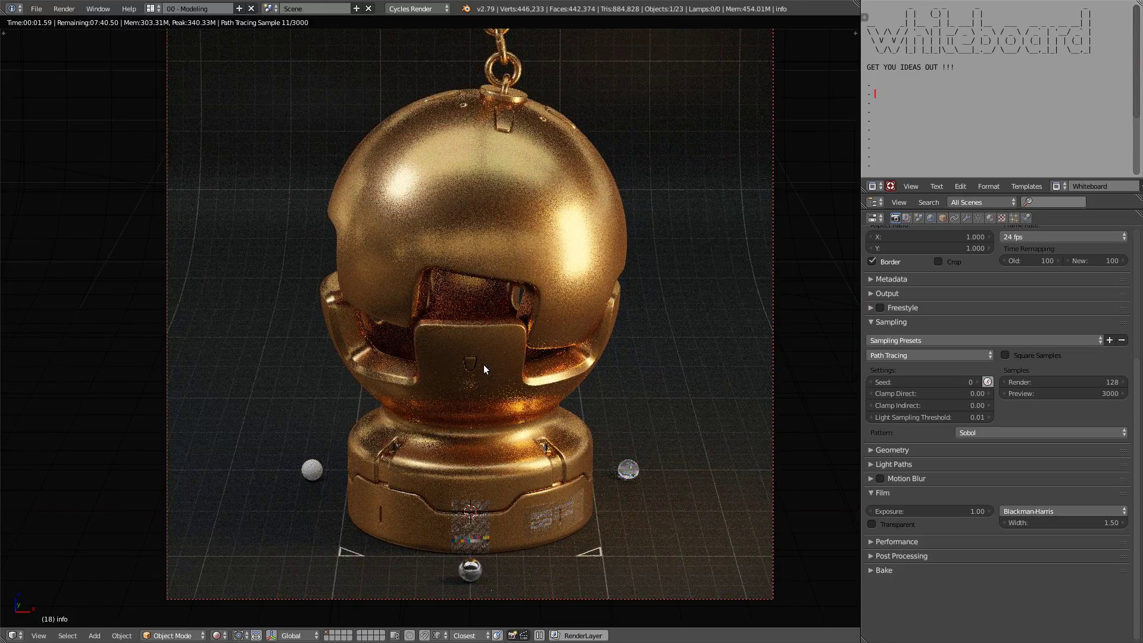
pyautogui.keyDown('shift'); pyautogui.moveTo(486, 325); pyautogui.dragTo(501, 360, button='middle'); pyautogui.keyUp('shift')
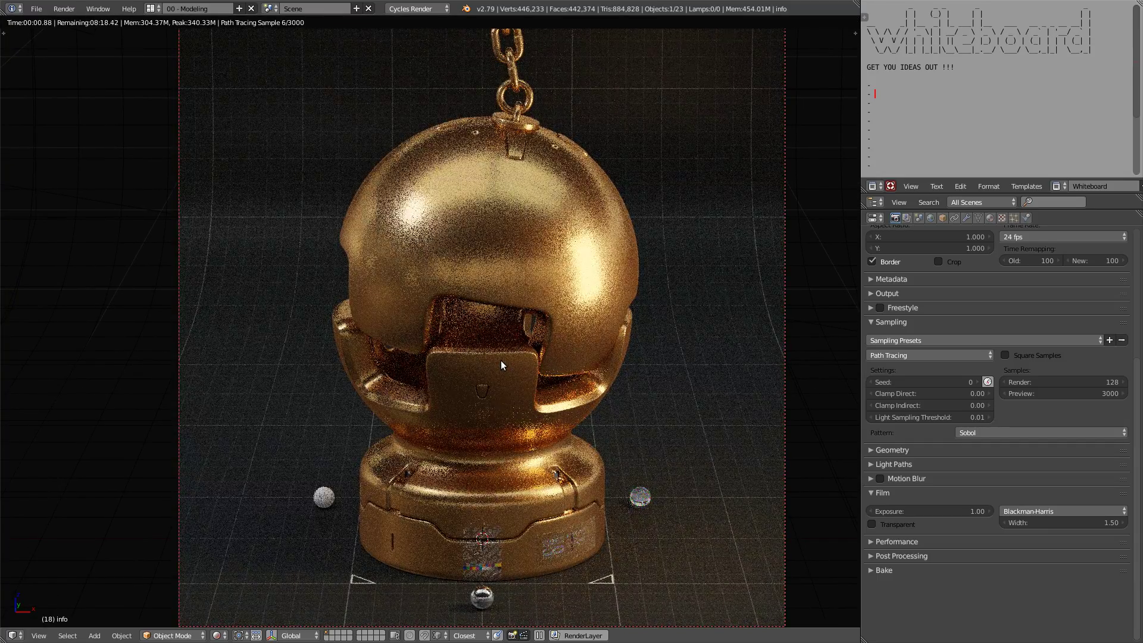